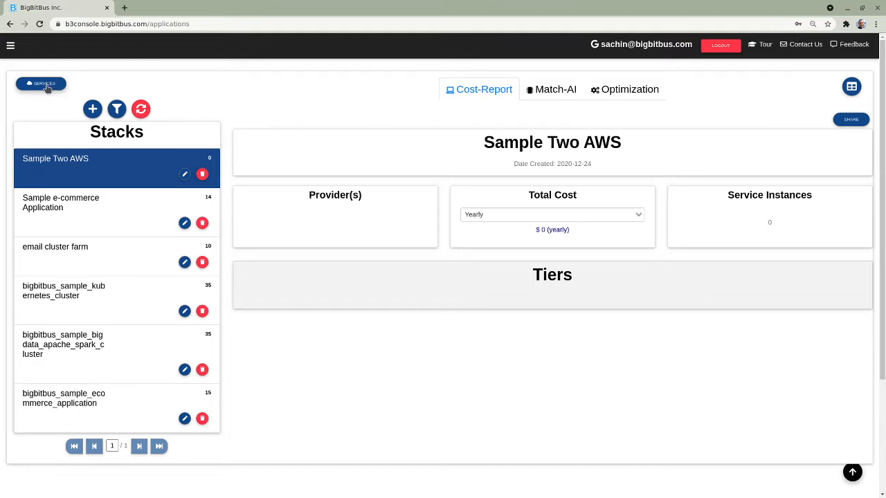
- Open the list of service types and look through the entries on its first page
click(43, 84)
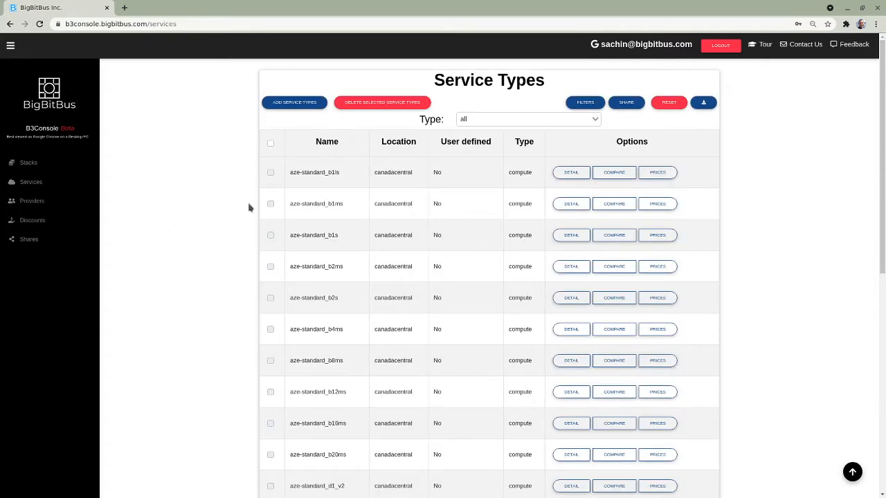
scroll(249, 207, down, 10)
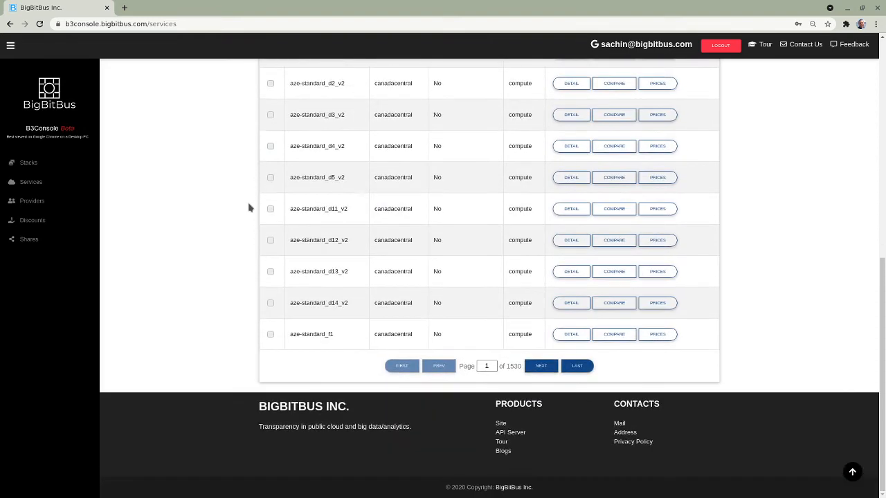
scroll(249, 208, up, 5)
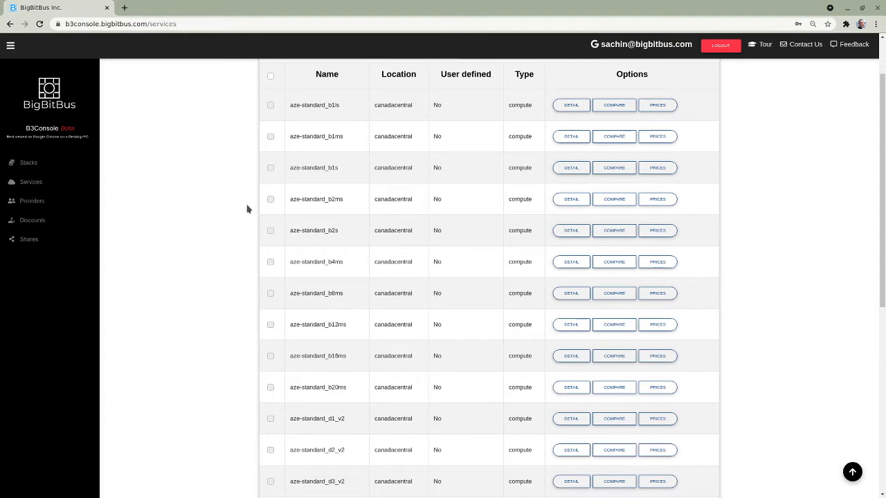
scroll(247, 209, up, 1)
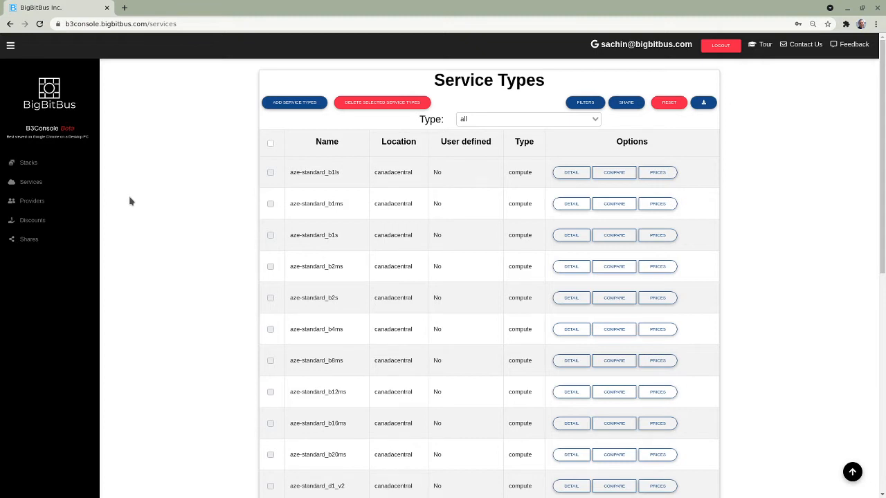
- Filter the service types to names containing "aws-t3" and locations containing "us-east"
click(586, 105)
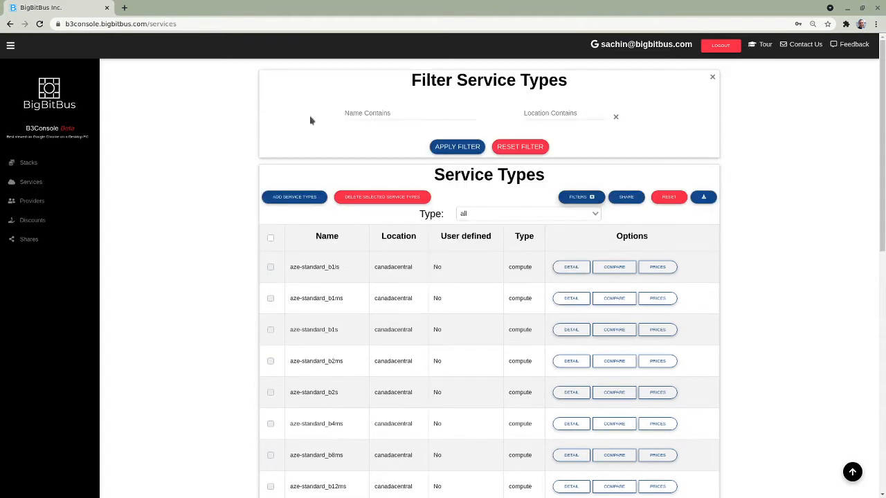
click(374, 113)
text(aw)
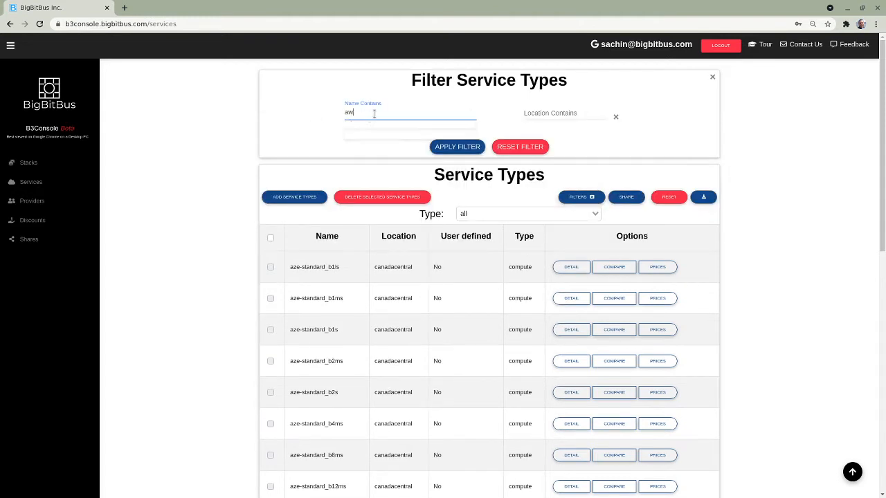
text(s-t3)
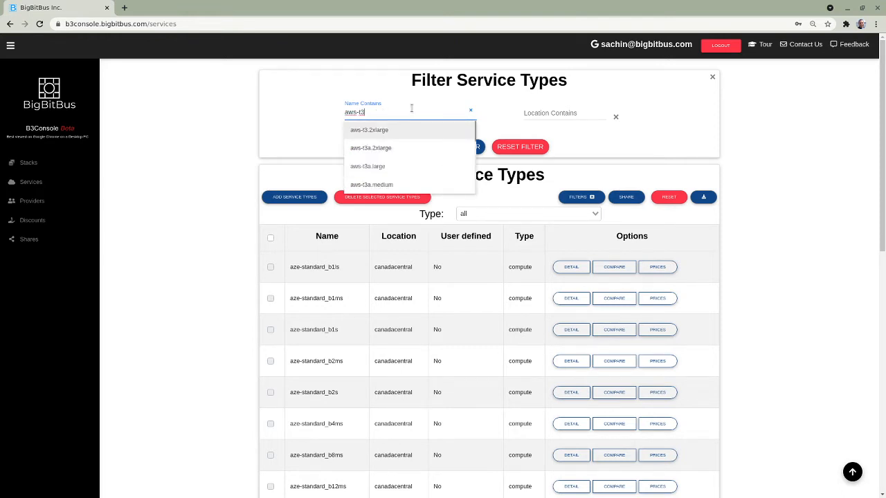
click(556, 113)
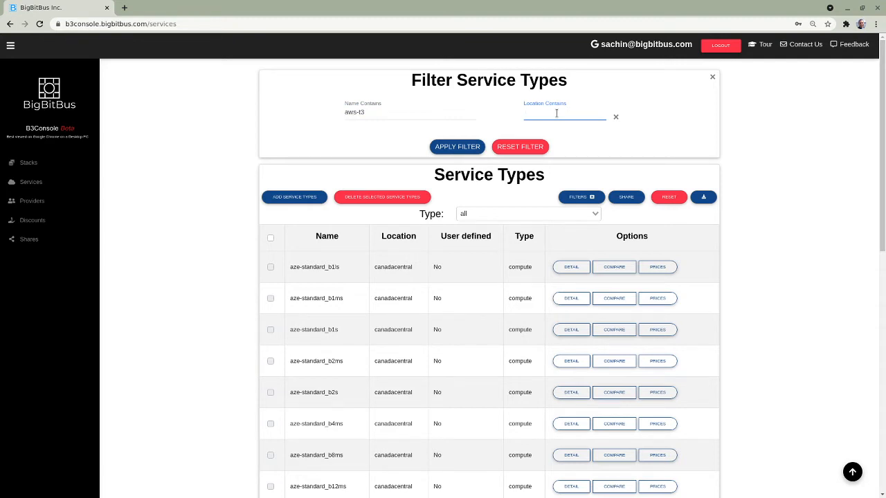
text(us-east)
click(449, 149)
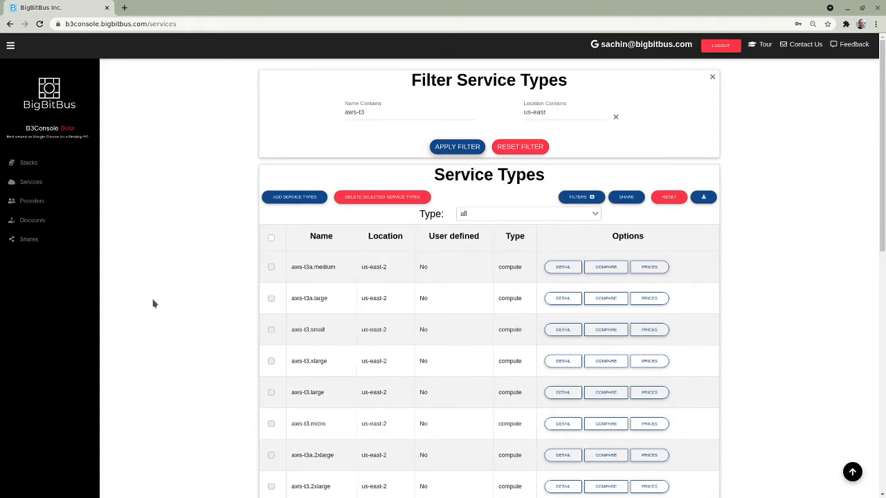
- Look through the filtered service types and open the comparison form for aws-t3.xlarge in us-east-2
scroll(293, 299, down, 1)
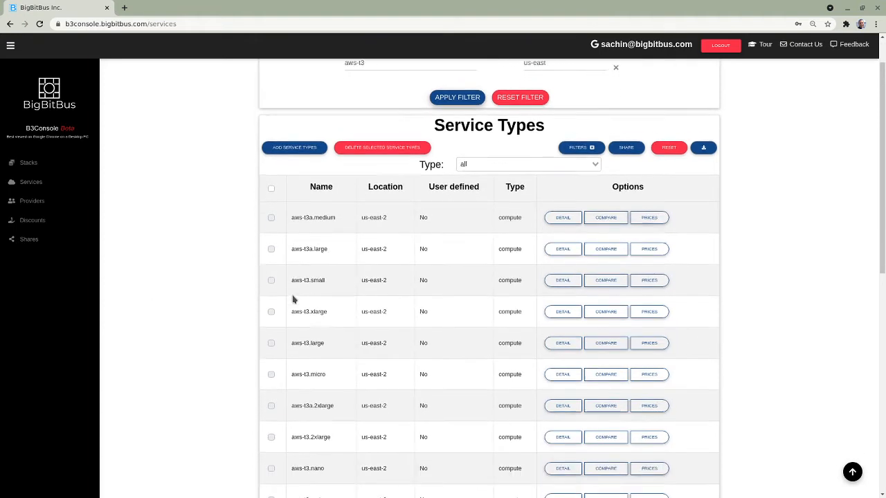
scroll(293, 299, down, 4)
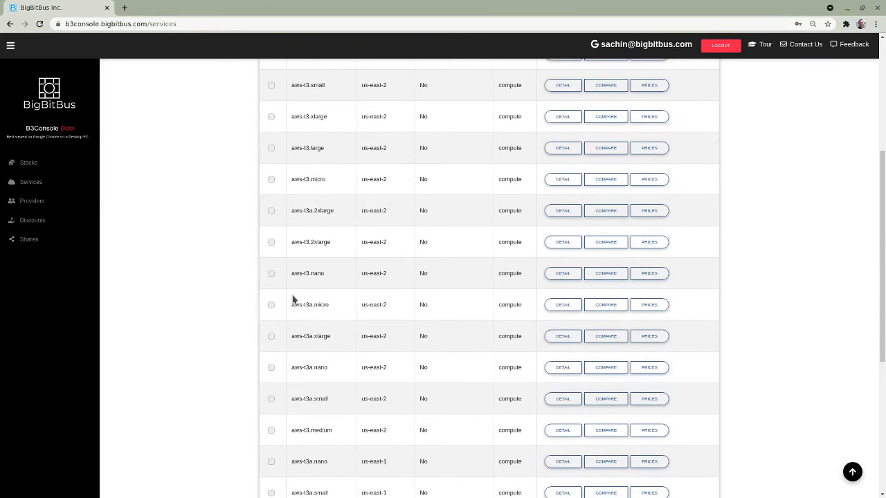
scroll(292, 299, down, 2)
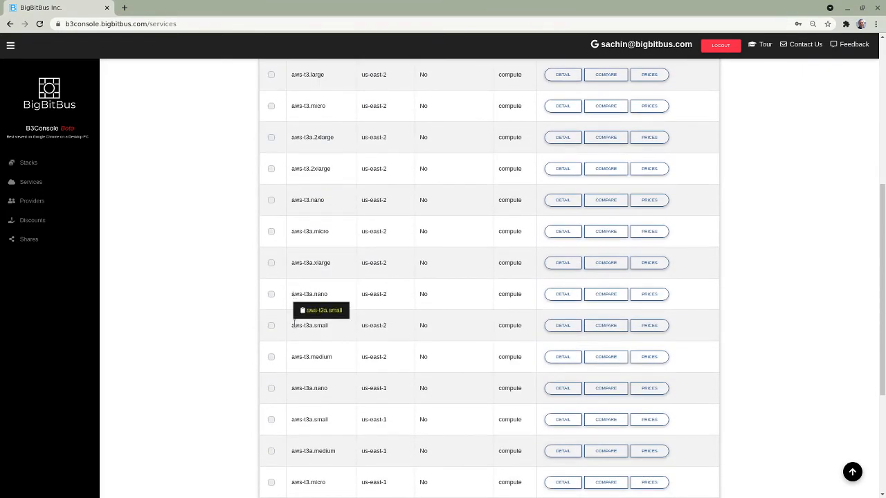
scroll(332, 356, down, 3)
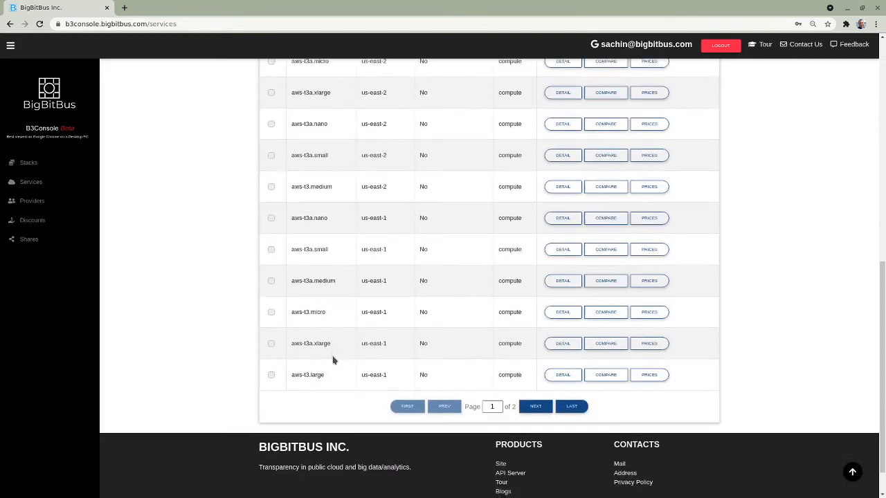
scroll(332, 359, up, 5)
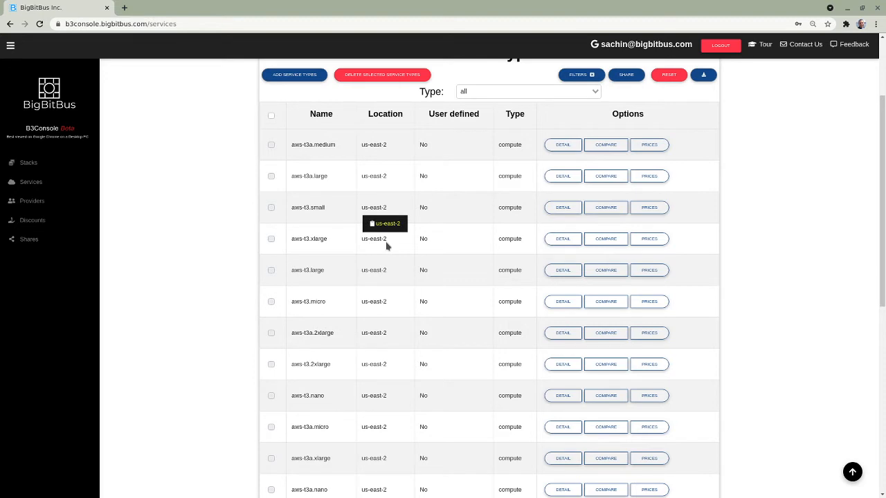
click(604, 240)
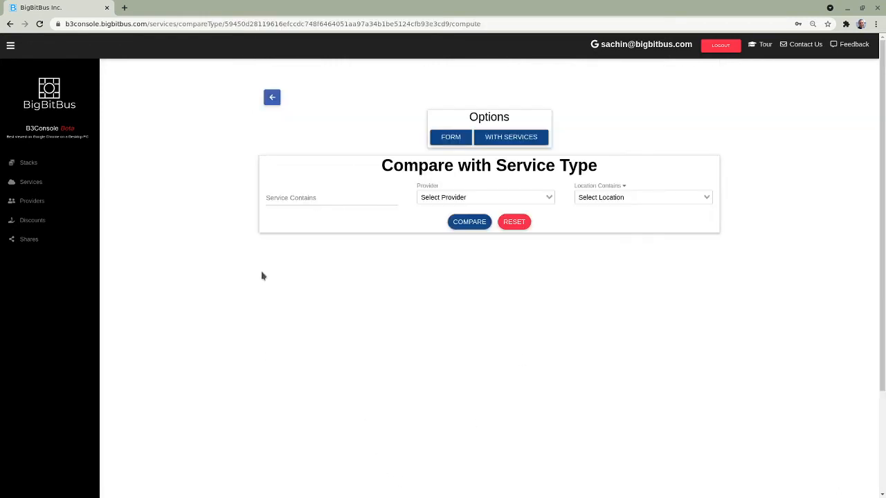
- Compare the service type with gcp-n1-standard-2 from provider google in location us-east1
click(310, 196)
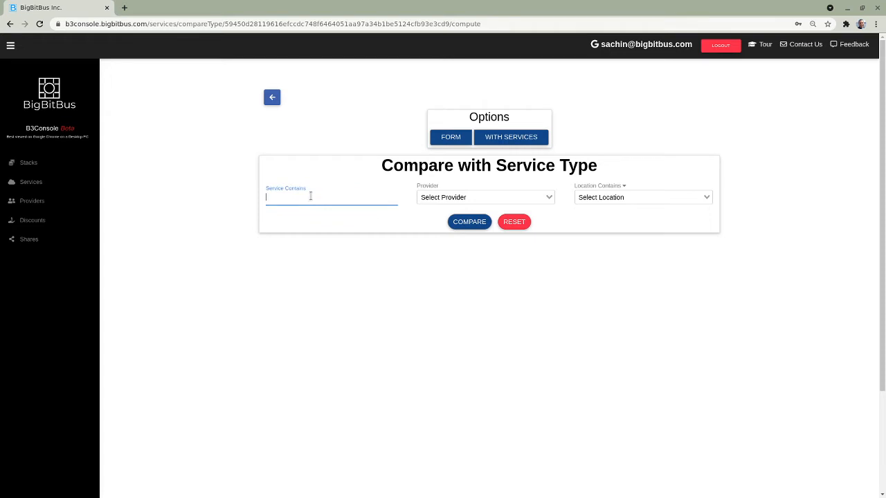
text(gcp-)
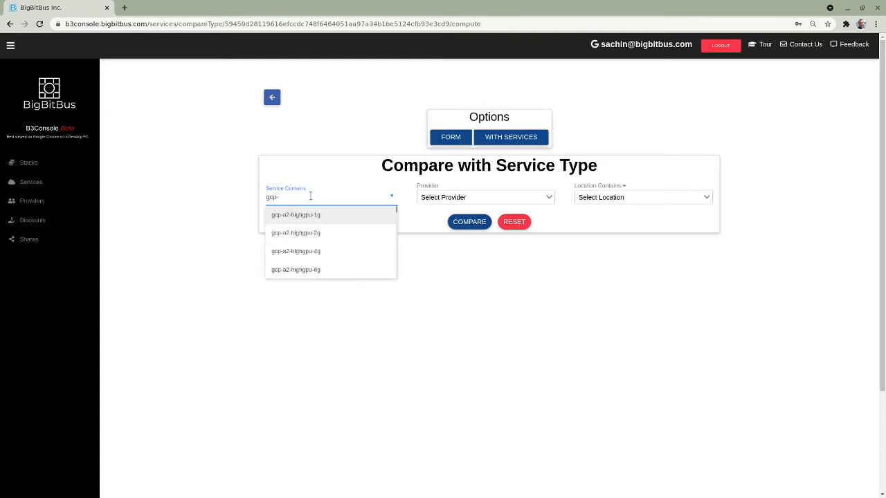
text(n1-stand)
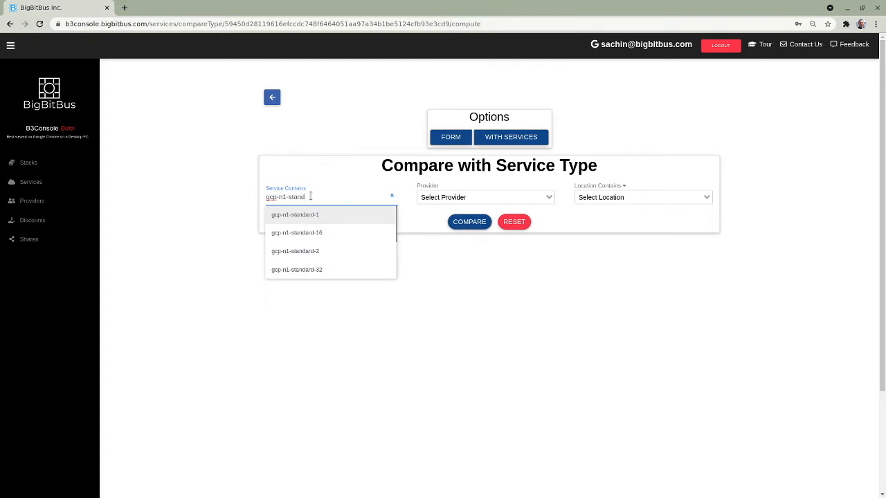
click(309, 251)
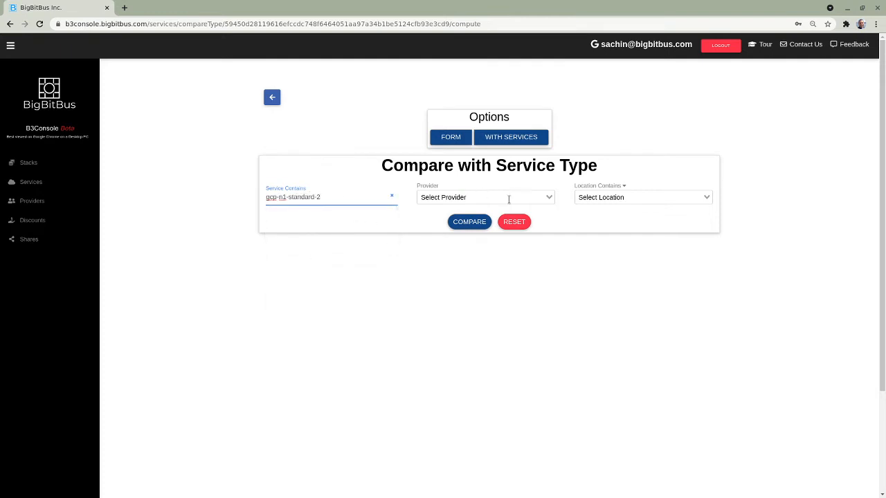
click(531, 198)
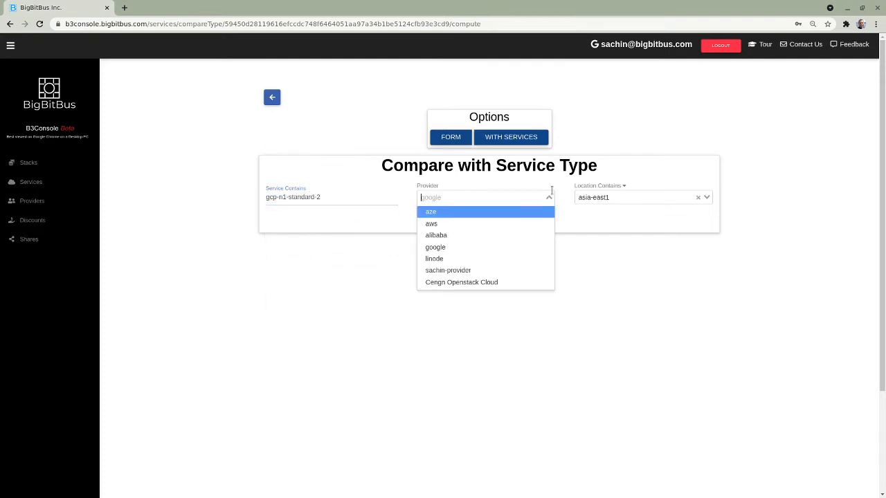
click(643, 199)
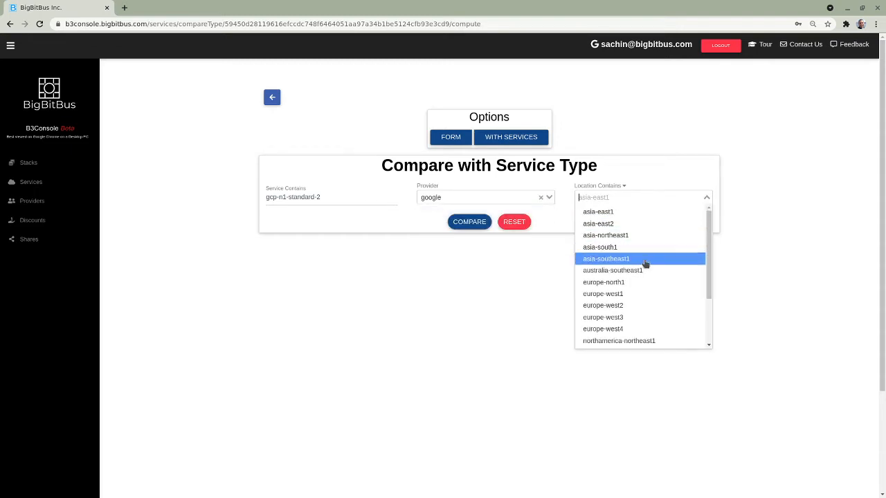
scroll(642, 294, down, 3)
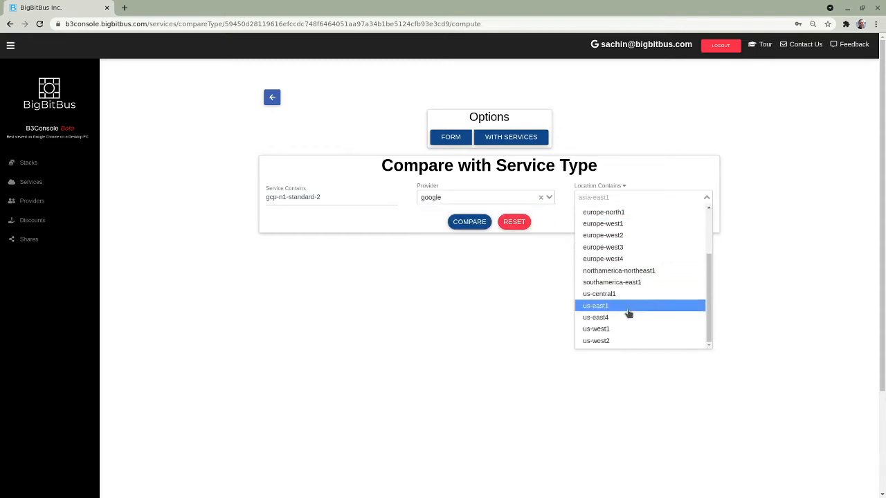
click(628, 310)
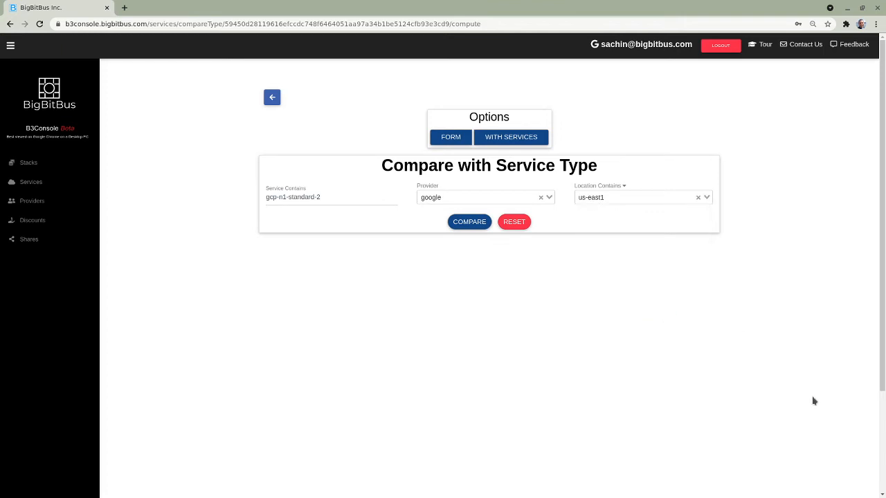
click(469, 223)
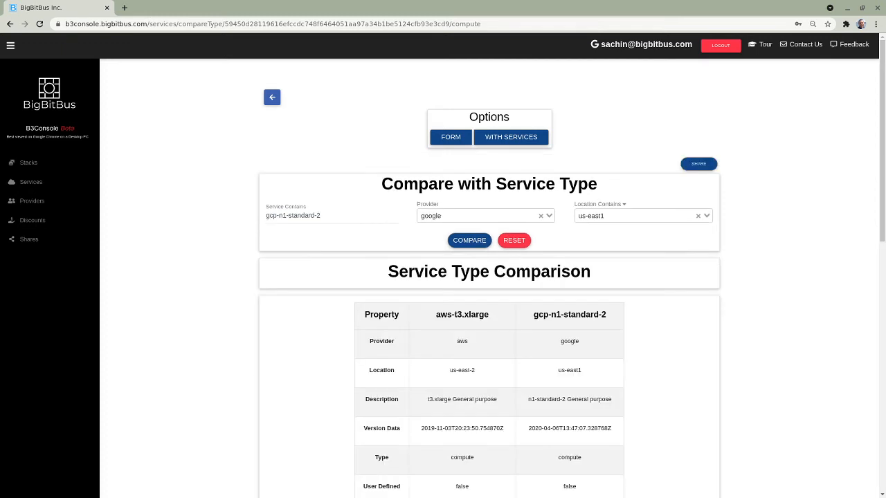
- Examine the property, hourly price and attribute comparisons between aws-t3.xlarge and gcp-n1-standard-2
scroll(361, 346, down, 1)
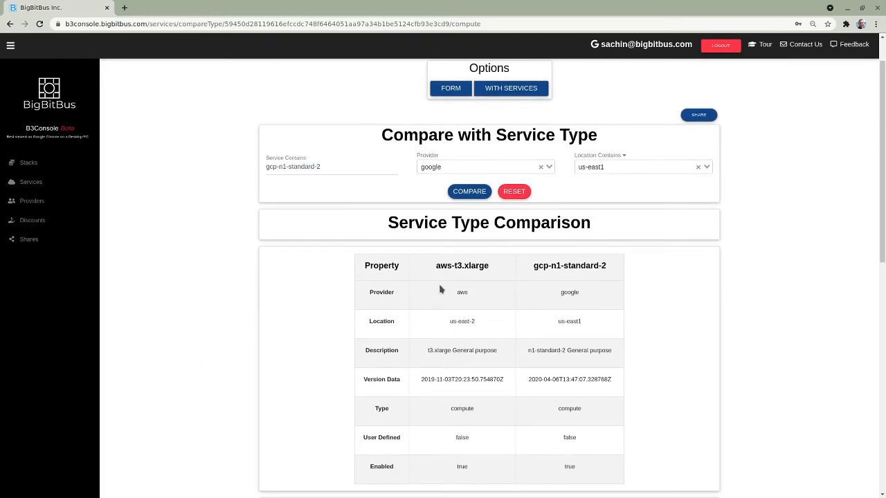
drag(436, 265, 604, 275)
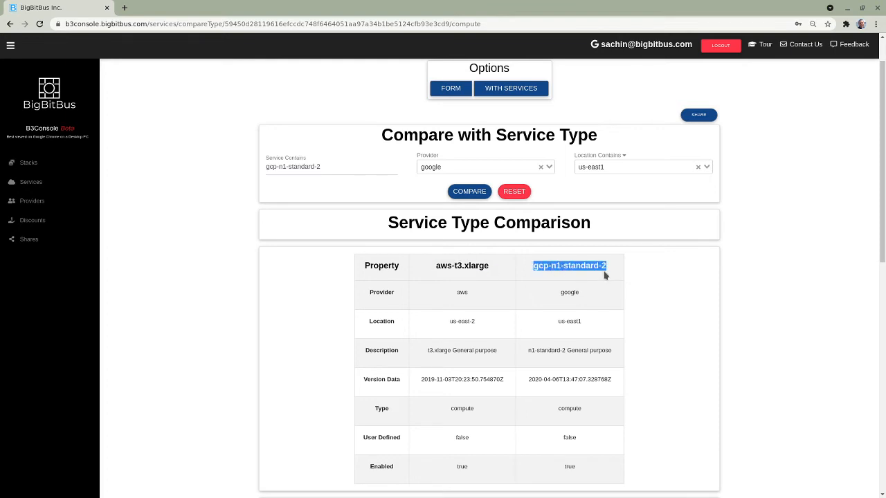
scroll(570, 289, down, 2)
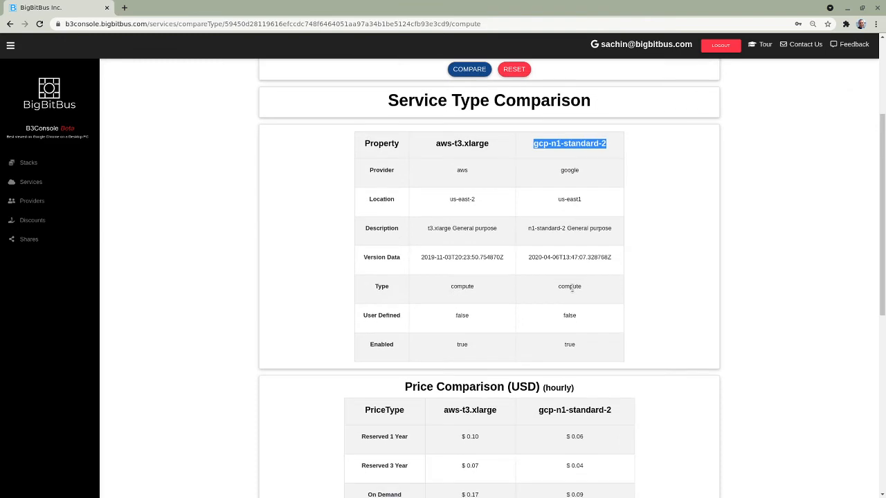
scroll(442, 303, down, 1)
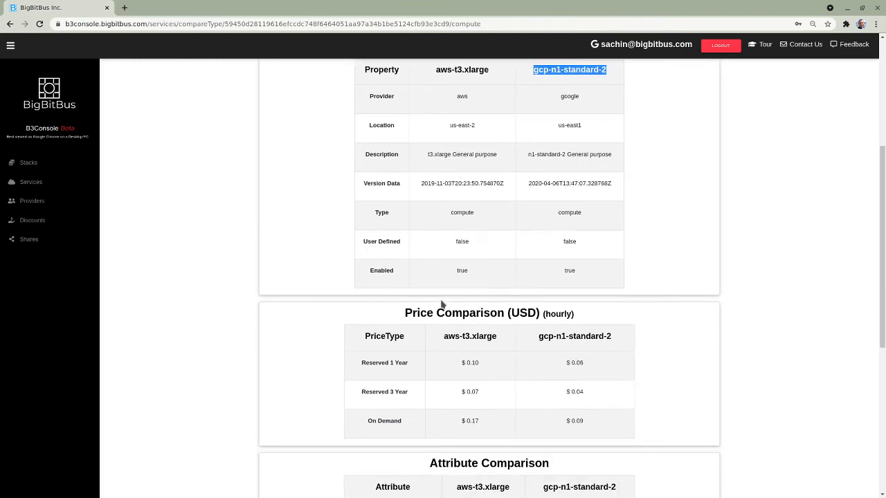
scroll(442, 302, down, 1)
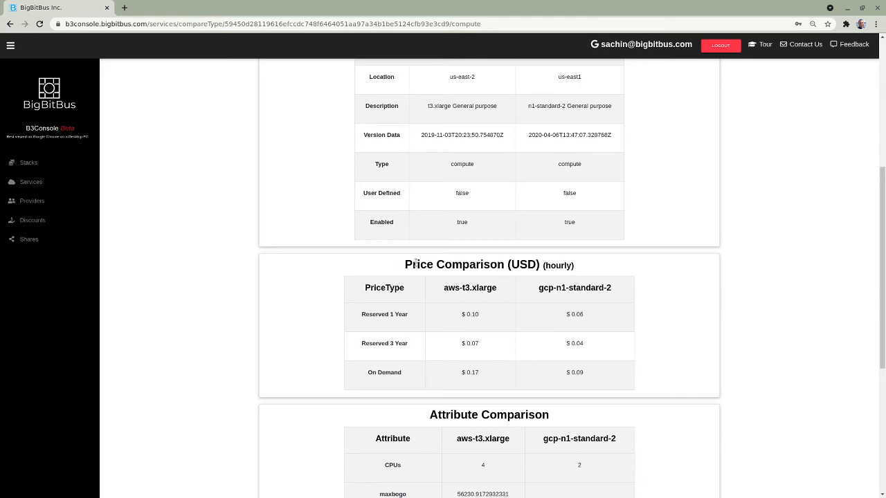
scroll(415, 263, down, 1)
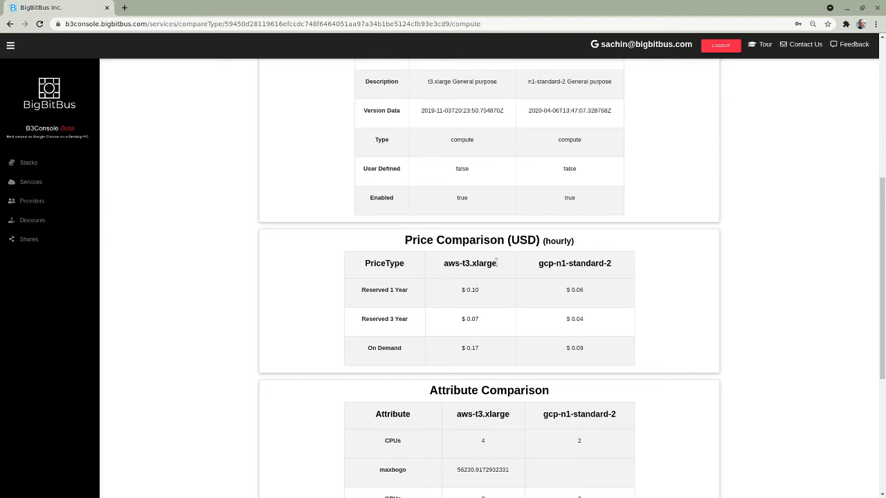
scroll(416, 271, down, 3)
scroll(416, 271, down, 1)
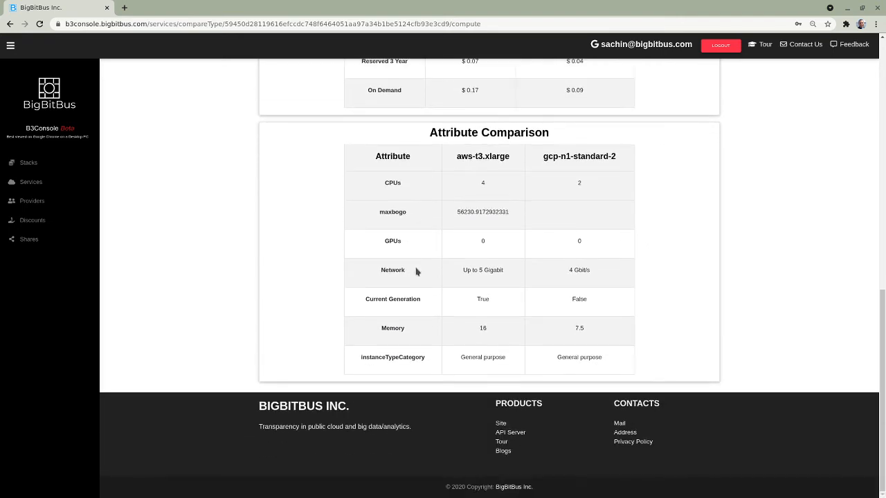
scroll(416, 272, up, 7)
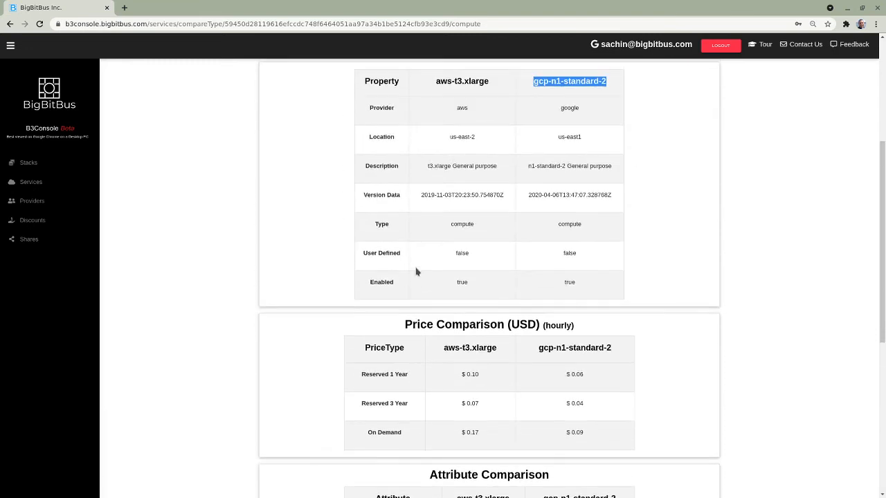
scroll(416, 271, up, 1)
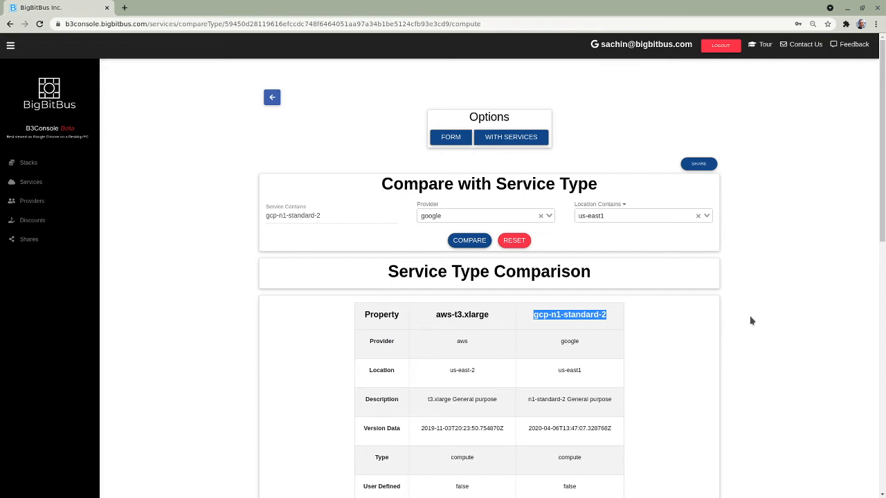
- Return to the service types list and open the choices for filtering by type
click(271, 97)
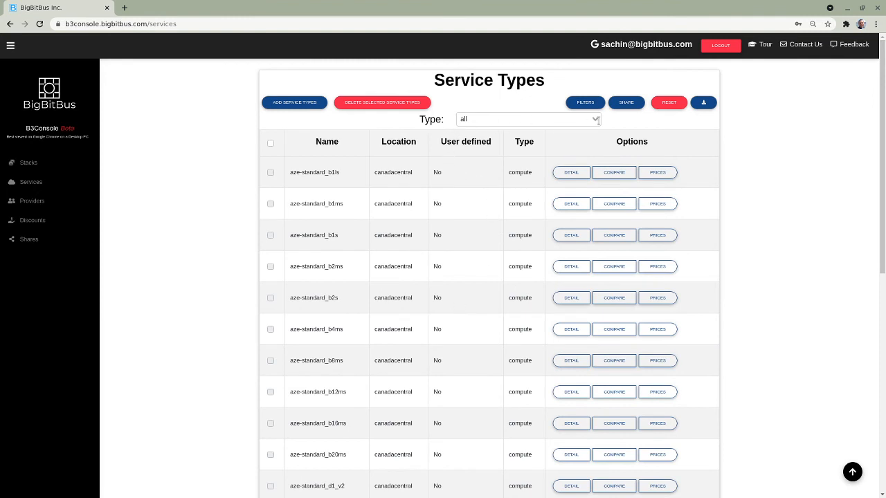
click(596, 120)
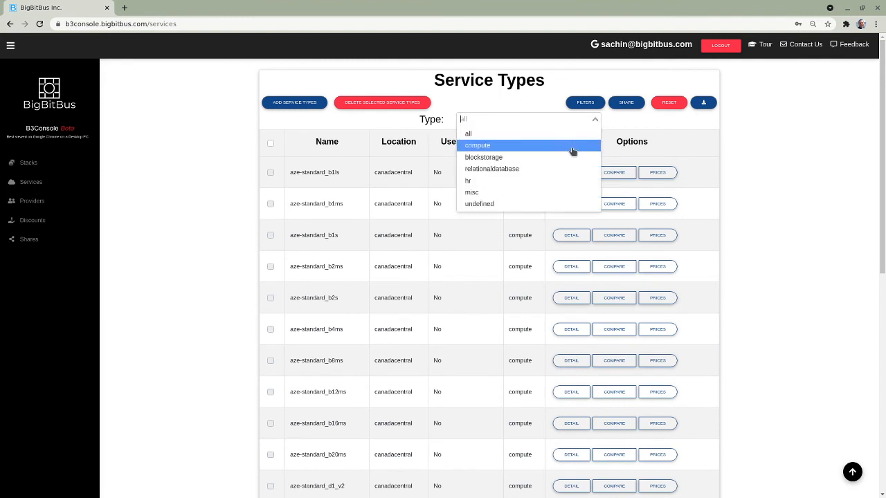